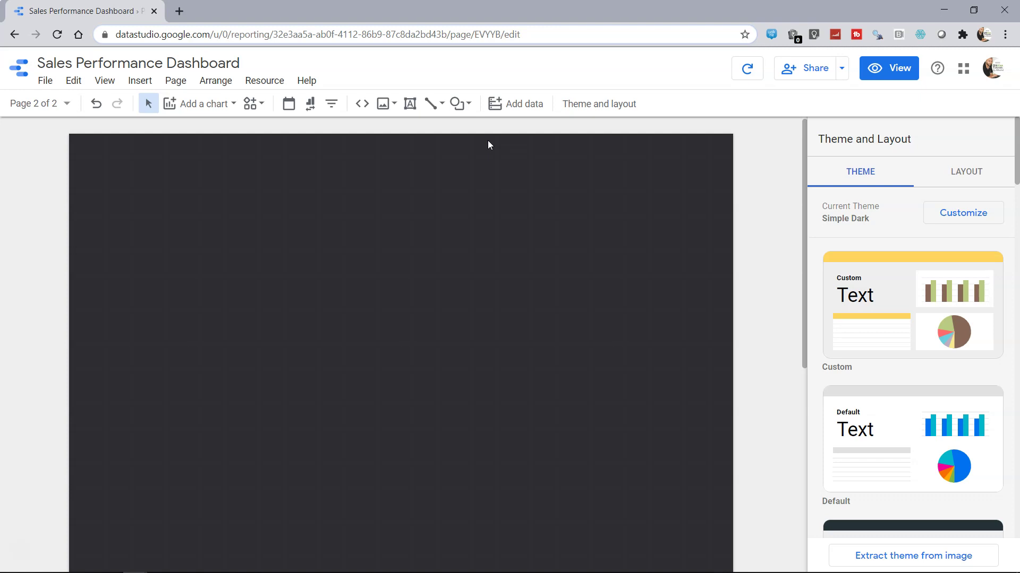
# Step: Draw a straight horizontal line across the upper area of the page
pyautogui.click(443, 105)
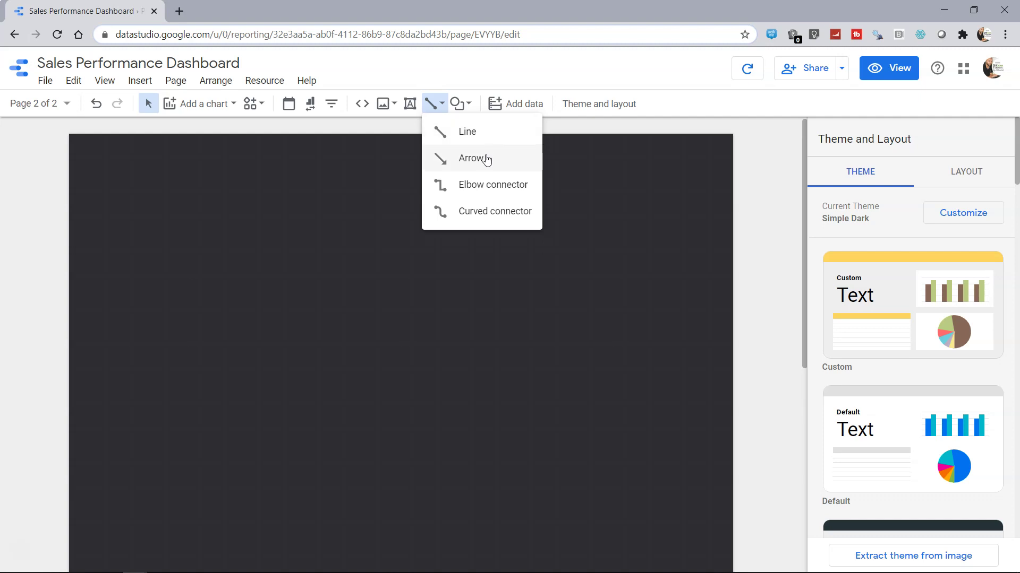
pyautogui.click(481, 134)
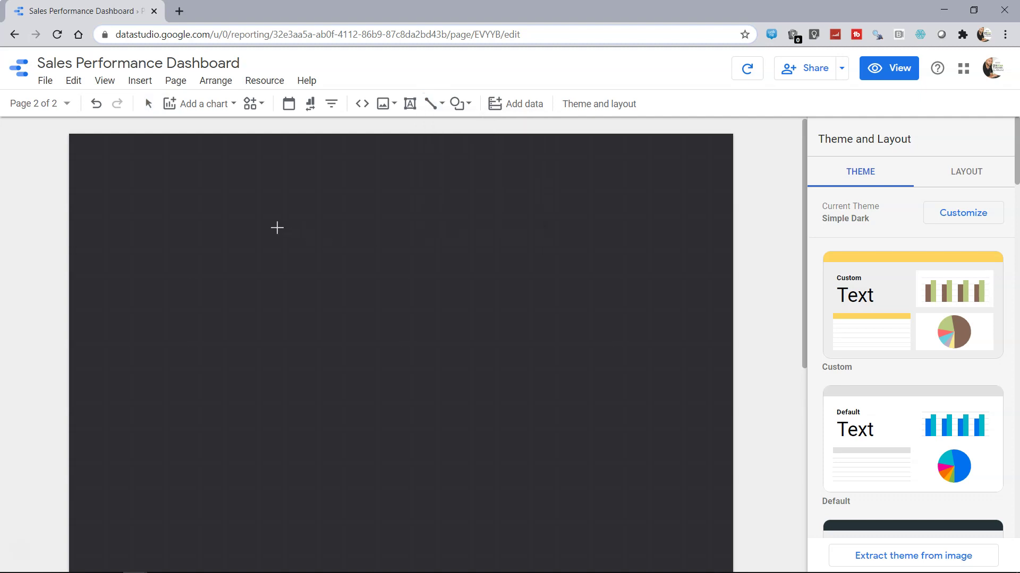
pyautogui.moveTo(268, 227); pyautogui.dragTo(401, 227)
pyautogui.moveTo(467, 232); pyautogui.dragTo(513, 230)
pyautogui.click(431, 304)
# Step: Draw a horizontal arrow just below the line
pyautogui.click(433, 103)
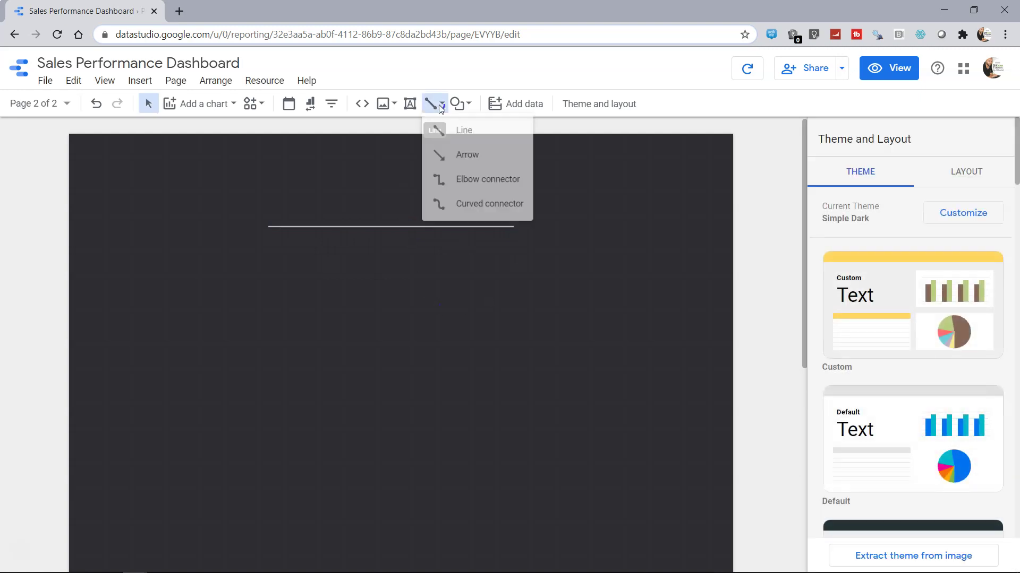
pyautogui.click(470, 158)
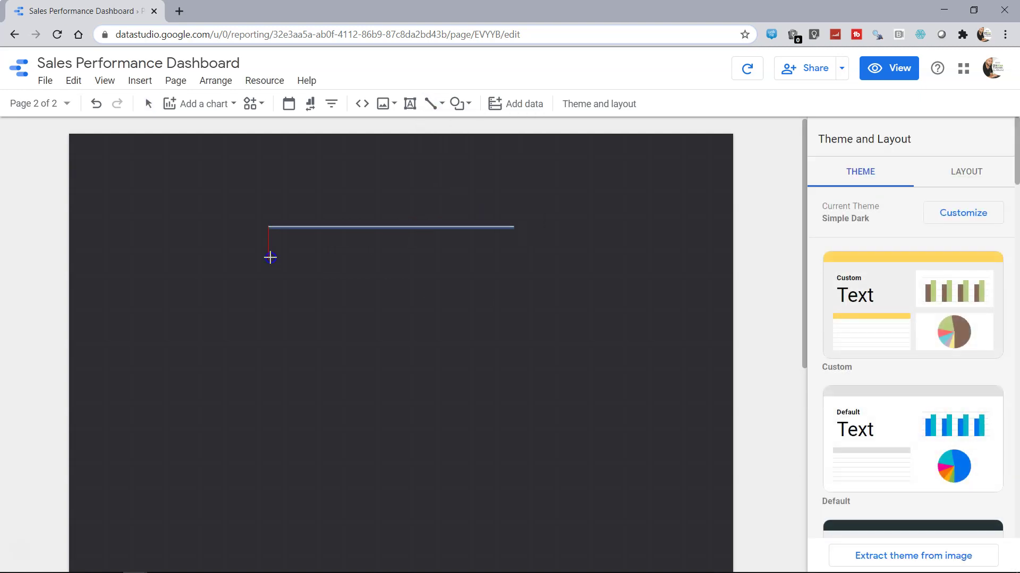
pyautogui.moveTo(269, 259); pyautogui.dragTo(514, 260)
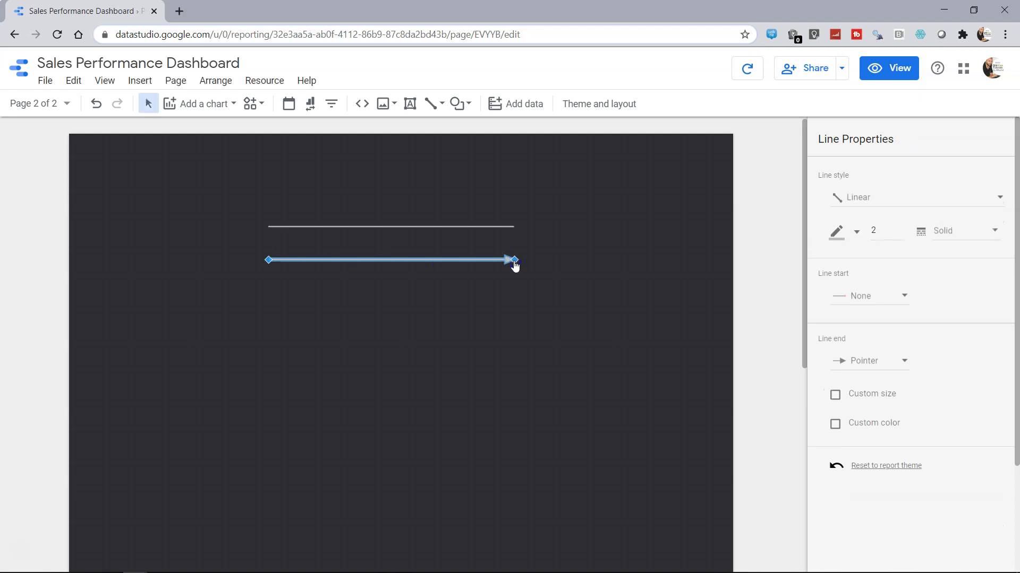
pyautogui.click(476, 366)
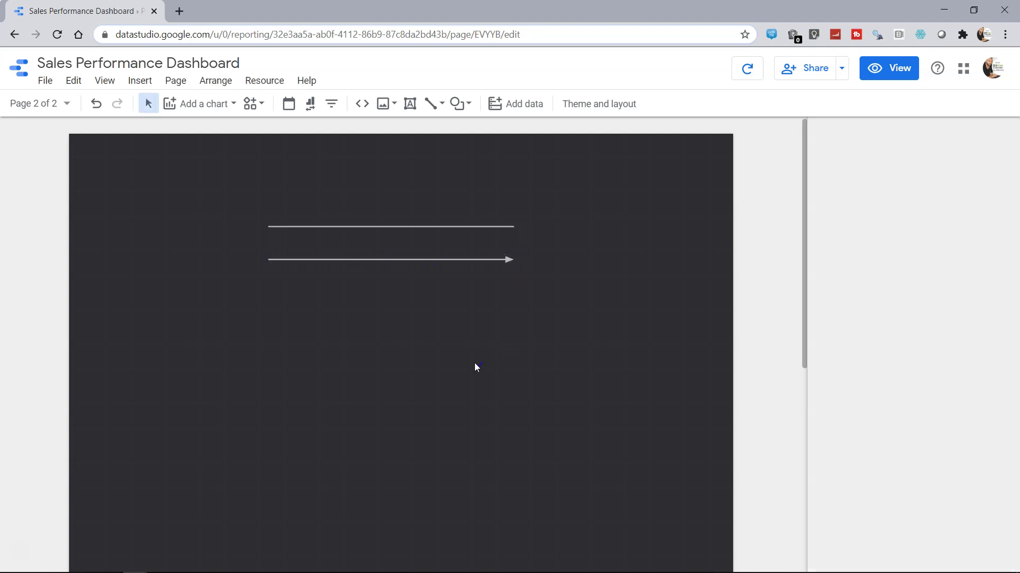
pyautogui.click(440, 107)
# Step: Drag an elbow connector down from the arrow's start and a curved connector out from its tip
pyautogui.click(466, 184)
pyautogui.moveTo(341, 257); pyautogui.dragTo(426, 383)
pyautogui.click(440, 104)
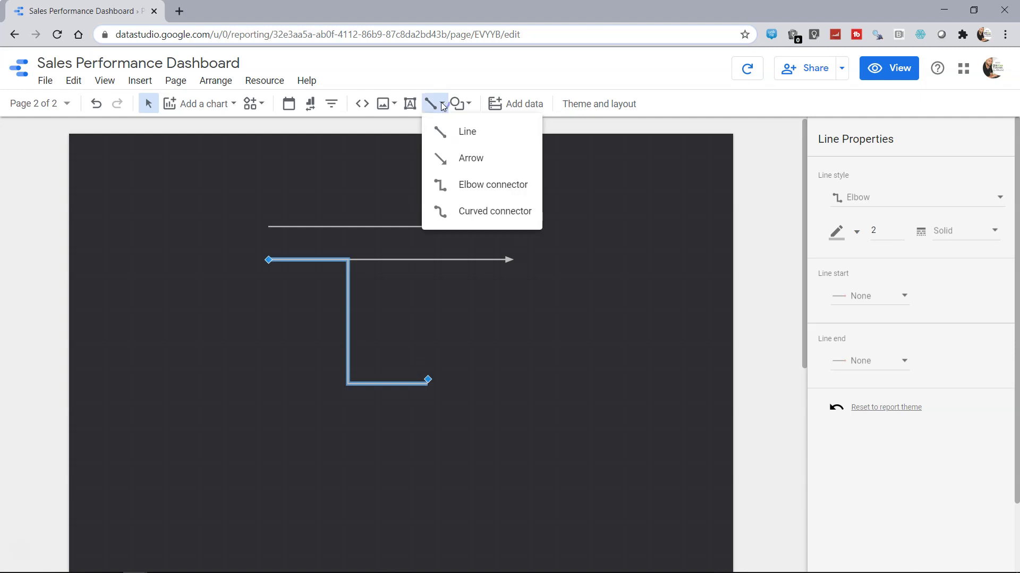
pyautogui.click(468, 211)
pyautogui.moveTo(511, 224); pyautogui.dragTo(601, 242)
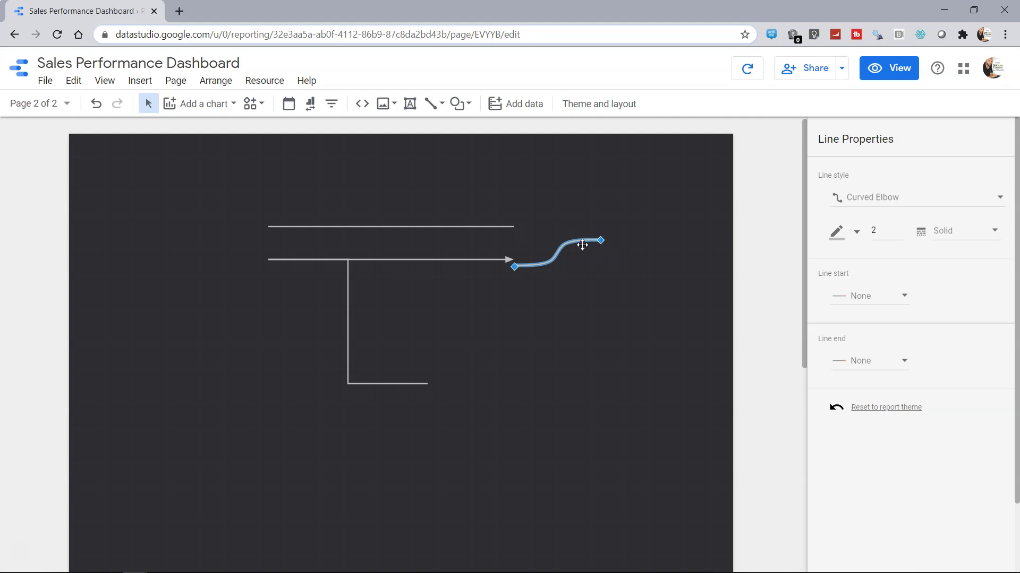
pyautogui.moveTo(564, 248); pyautogui.dragTo(563, 242)
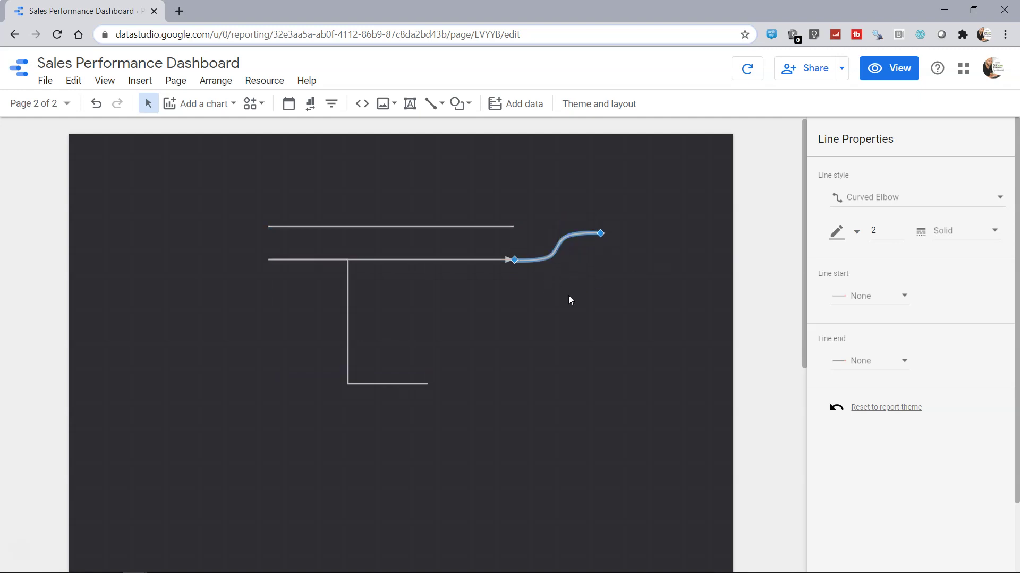
# Step: Keep the Curved Elbow shape and make the curved connector orange
pyautogui.click(890, 197)
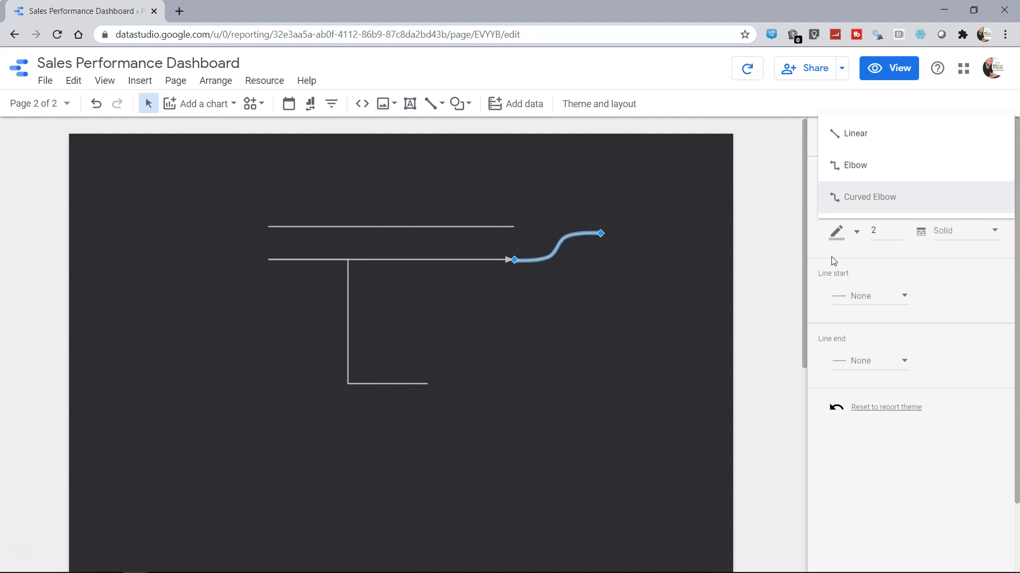
pyautogui.click(879, 232)
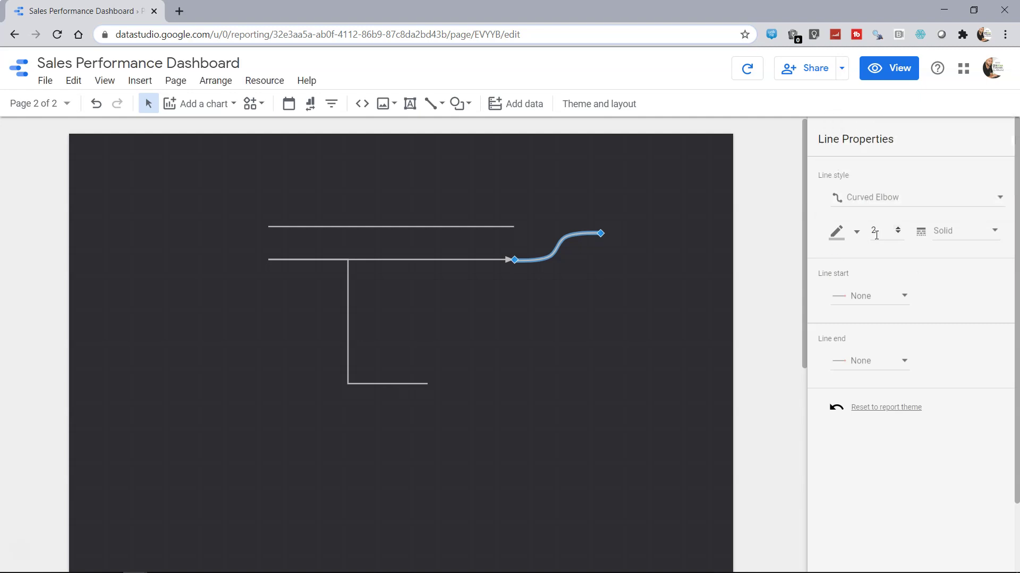
pyautogui.click(837, 232)
pyautogui.click(866, 302)
pyautogui.click(594, 373)
pyautogui.click(570, 237)
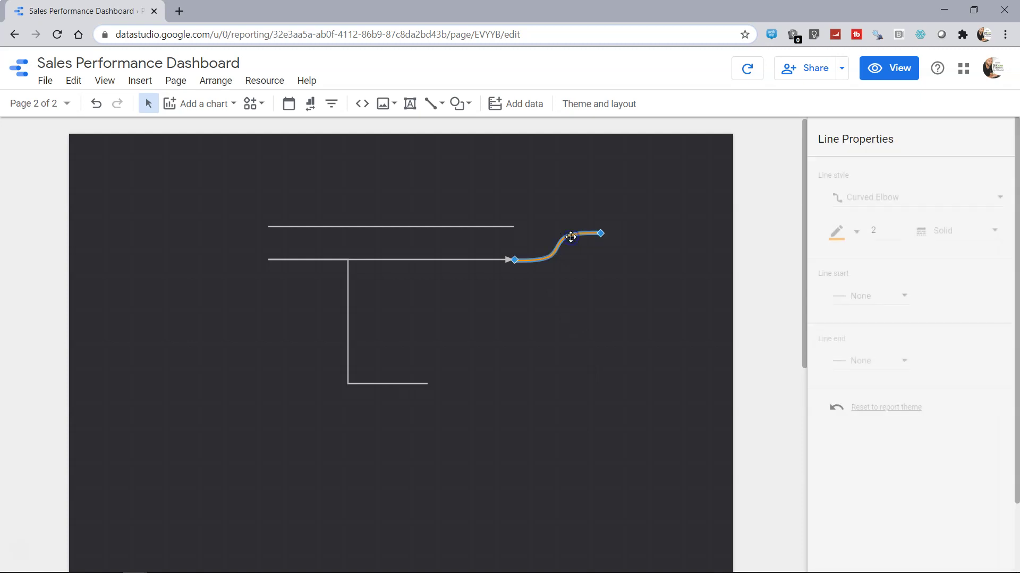
# Step: Raise the connector's line weight to 18
pyautogui.click(897, 228)
pyautogui.click(897, 229)
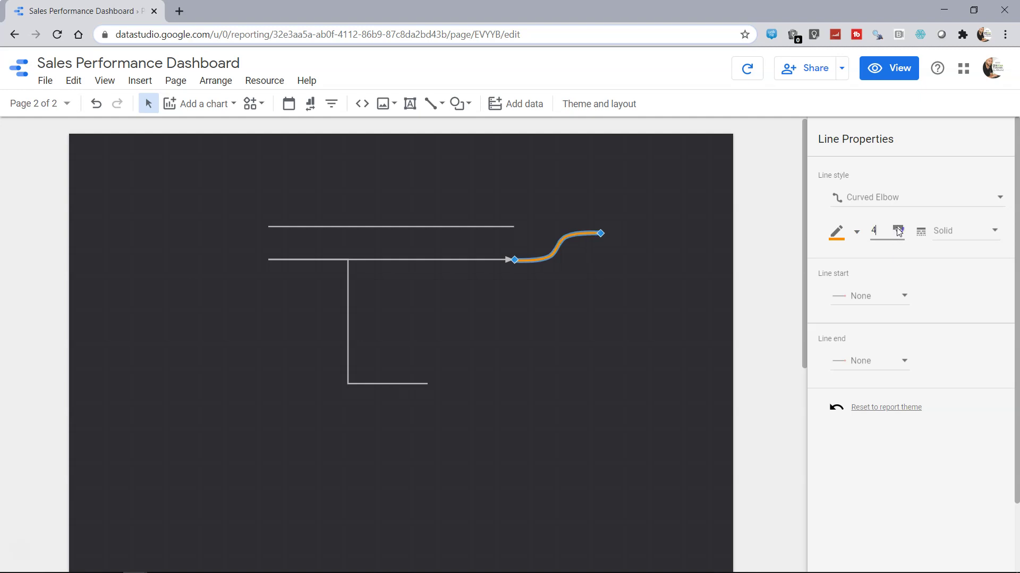
pyautogui.click(897, 228)
pyautogui.click(897, 228)
pyautogui.click(897, 229)
pyautogui.click(897, 229)
pyautogui.click(898, 229)
pyautogui.click(897, 228)
pyautogui.click(897, 228)
pyautogui.click(897, 229)
pyautogui.click(898, 228)
pyautogui.click(898, 228)
pyautogui.click(897, 228)
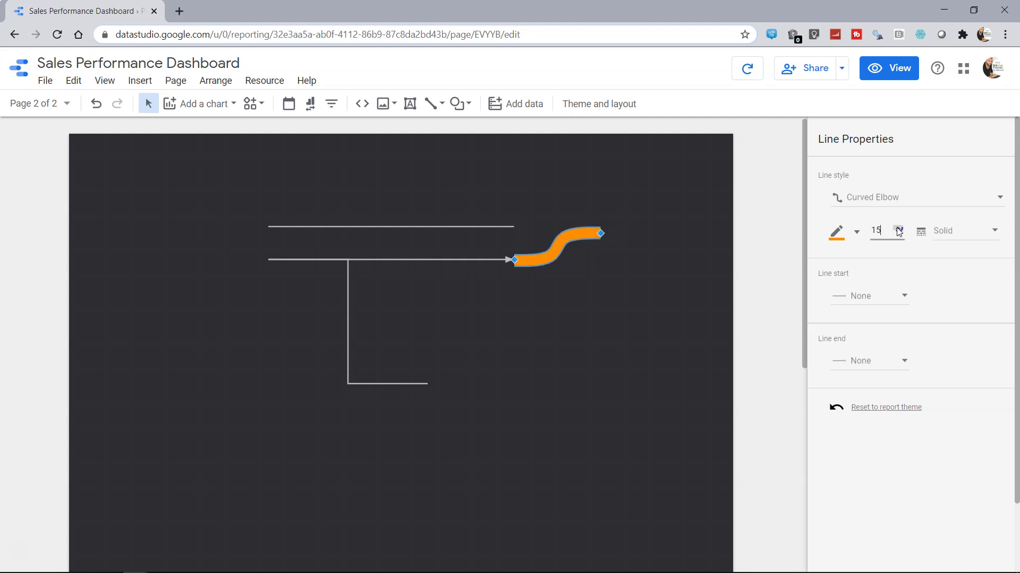
pyautogui.click(897, 229)
pyautogui.click(897, 228)
pyautogui.click(897, 228)
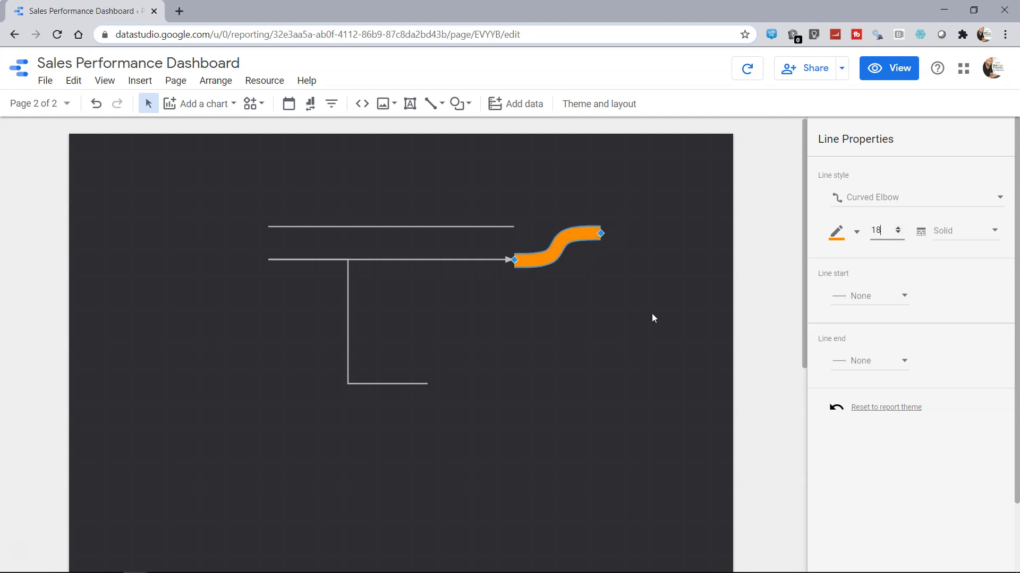
# Step: Change the connector's line type from Solid to Dotted
pyautogui.click(952, 235)
pyautogui.click(958, 263)
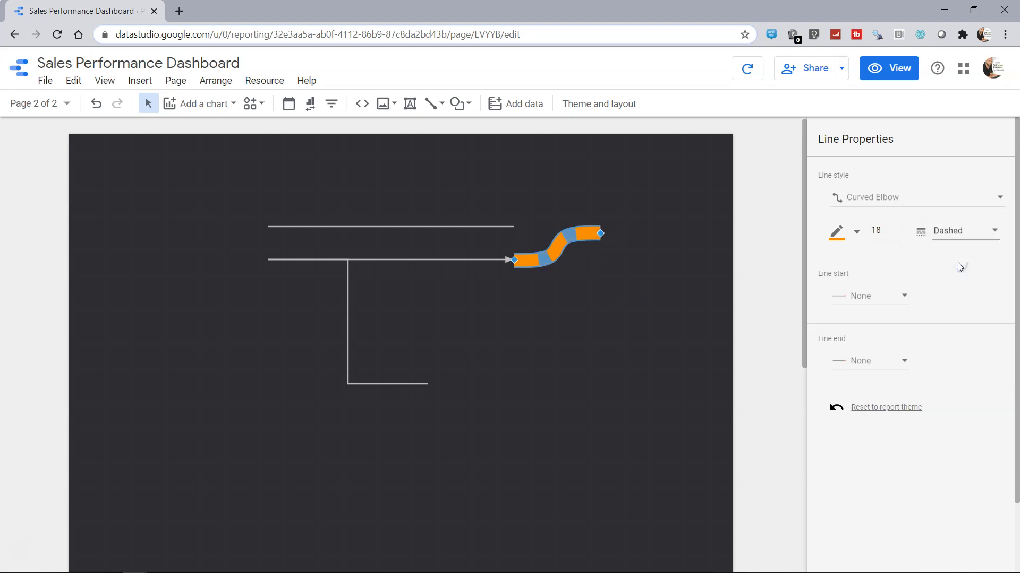
pyautogui.click(962, 236)
pyautogui.click(965, 265)
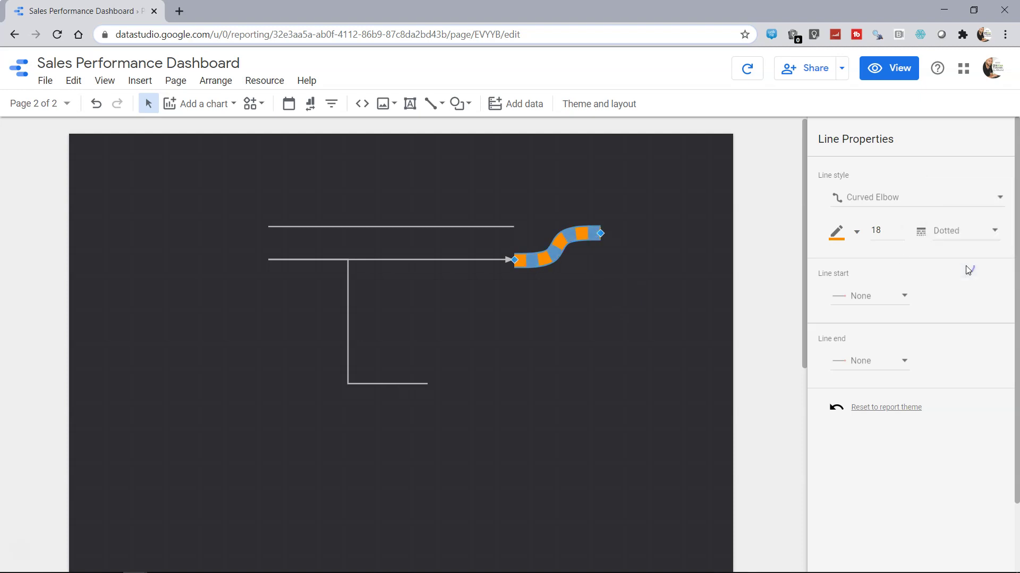
pyautogui.click(676, 359)
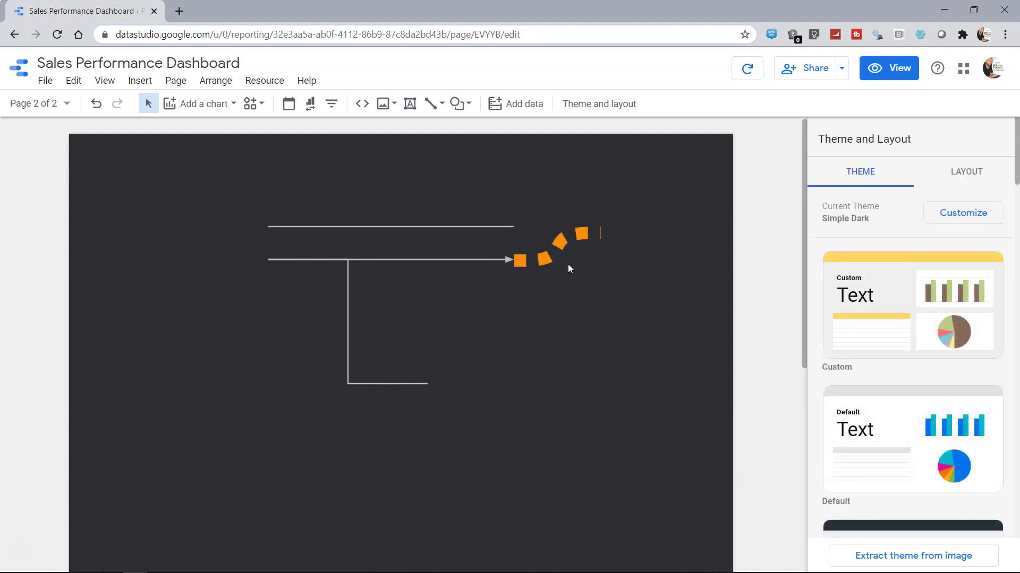
# Step: Put a circle cap on the end of the orange dotted connector
pyautogui.click(548, 255)
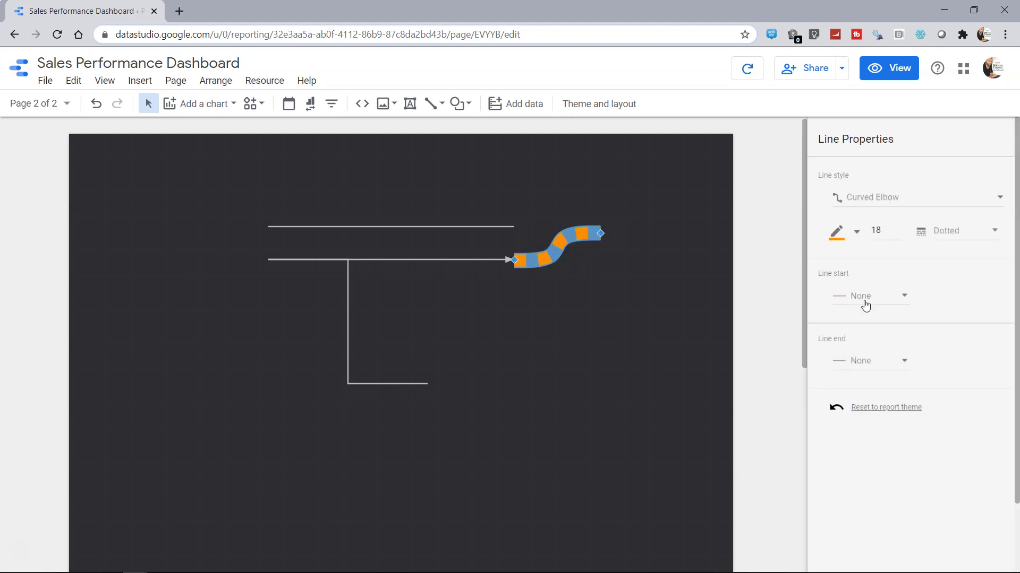
pyautogui.click(886, 300)
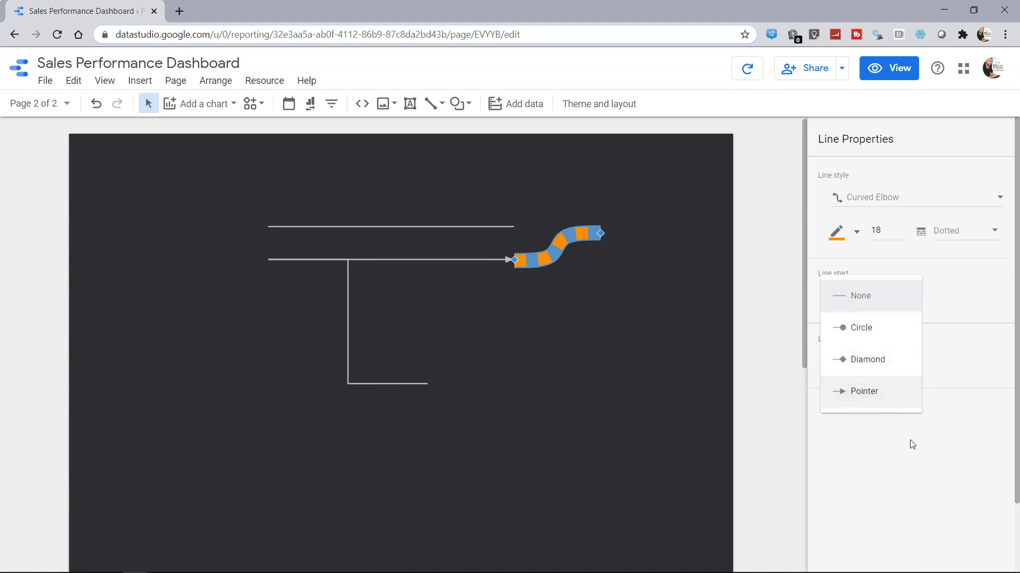
pyautogui.click(925, 459)
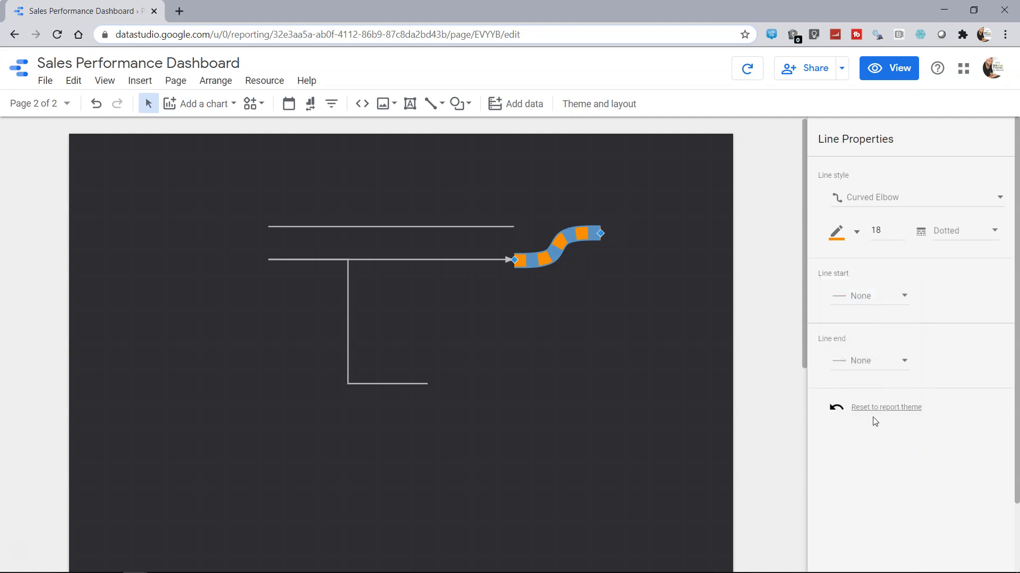
pyautogui.click(875, 366)
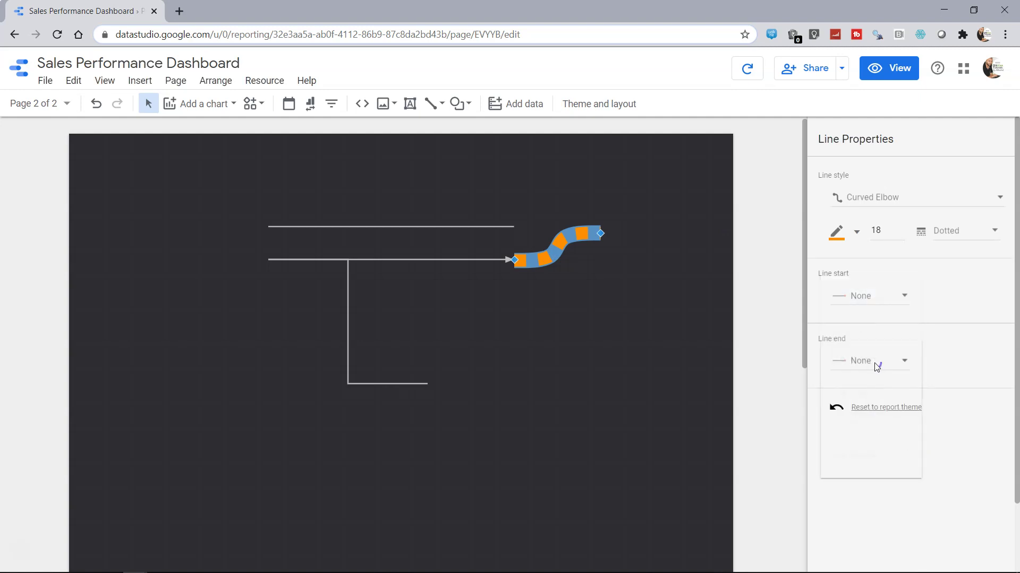
pyautogui.click(908, 516)
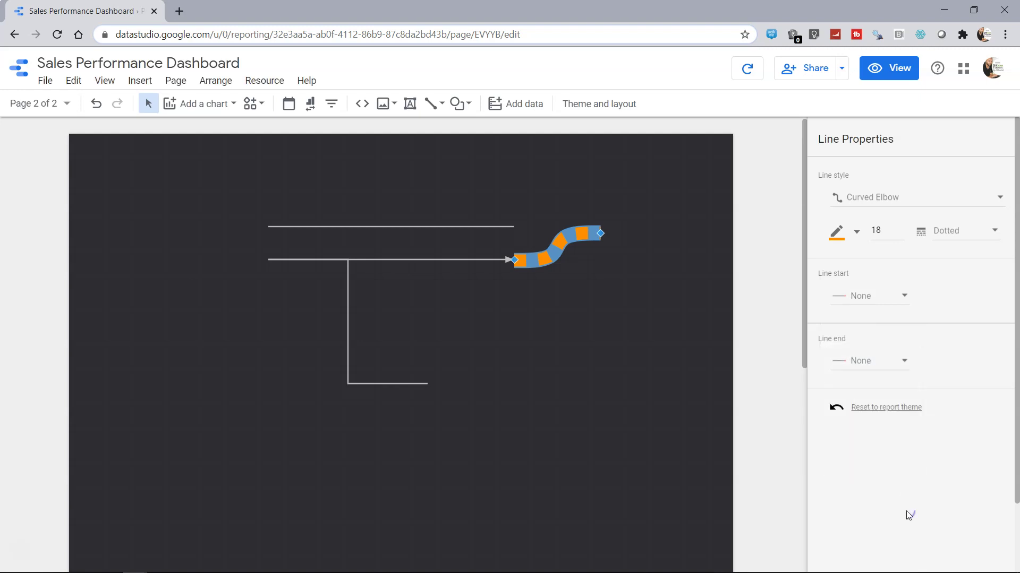
pyautogui.click(869, 360)
pyautogui.click(875, 398)
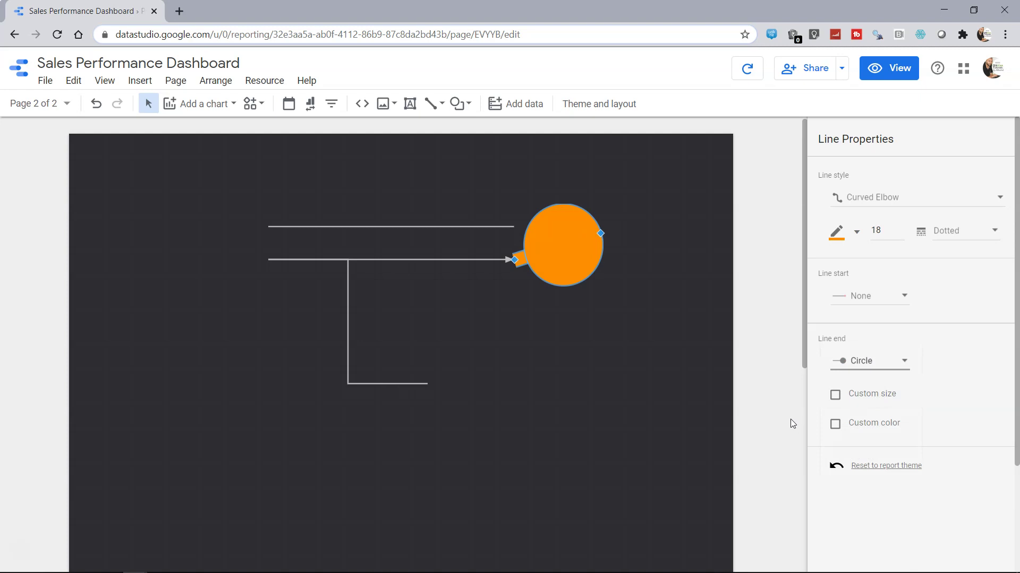
# Step: Lower the connector's line weight to 4
pyautogui.click(898, 234)
pyautogui.click(898, 235)
pyautogui.click(898, 234)
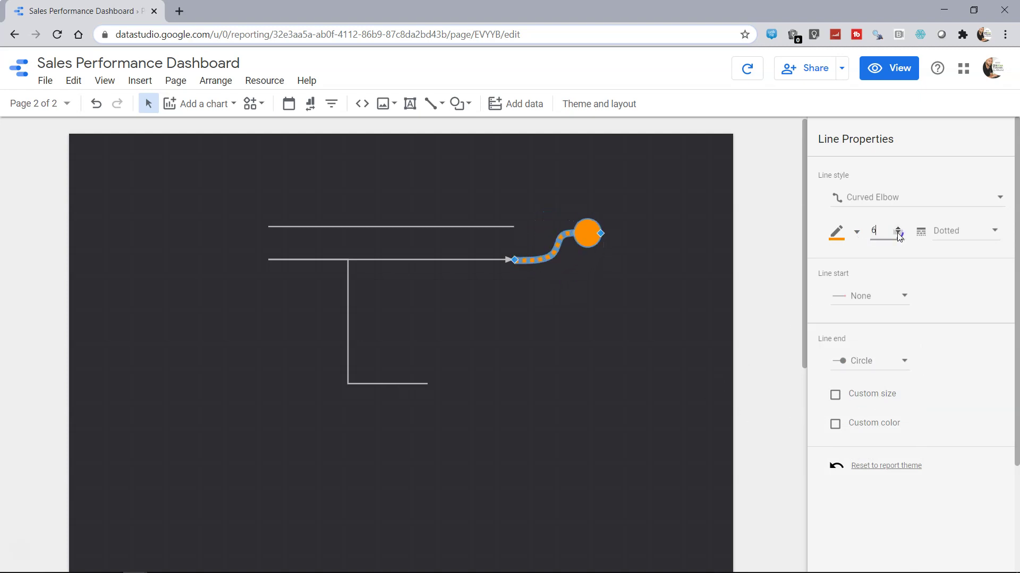
pyautogui.click(898, 235)
pyautogui.click(626, 325)
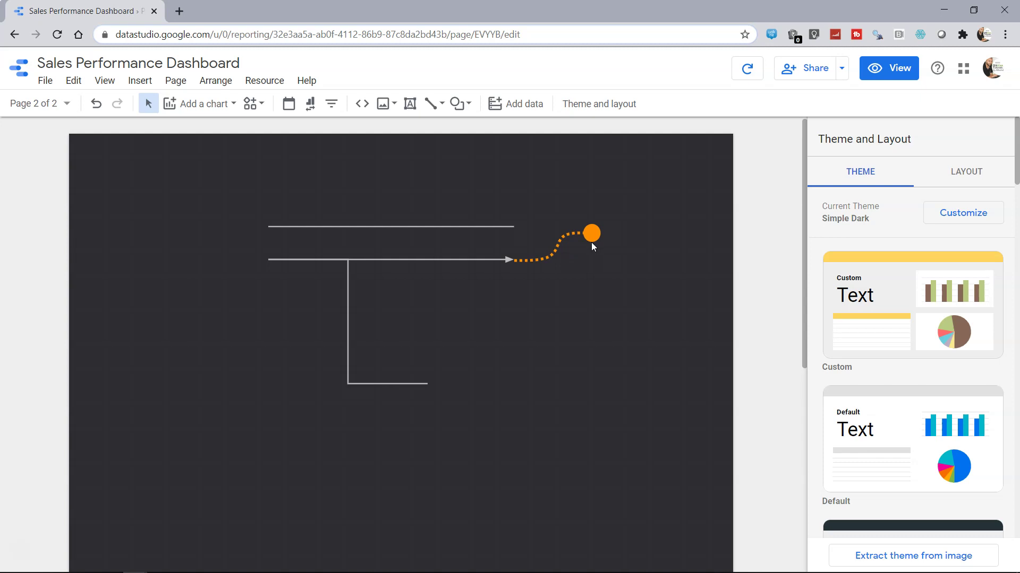
pyautogui.click(466, 103)
# Step: Draw a rectangle near the bottom-left of the page and give it an orange background
pyautogui.click(493, 128)
pyautogui.moveTo(142, 417); pyautogui.dragTo(282, 530)
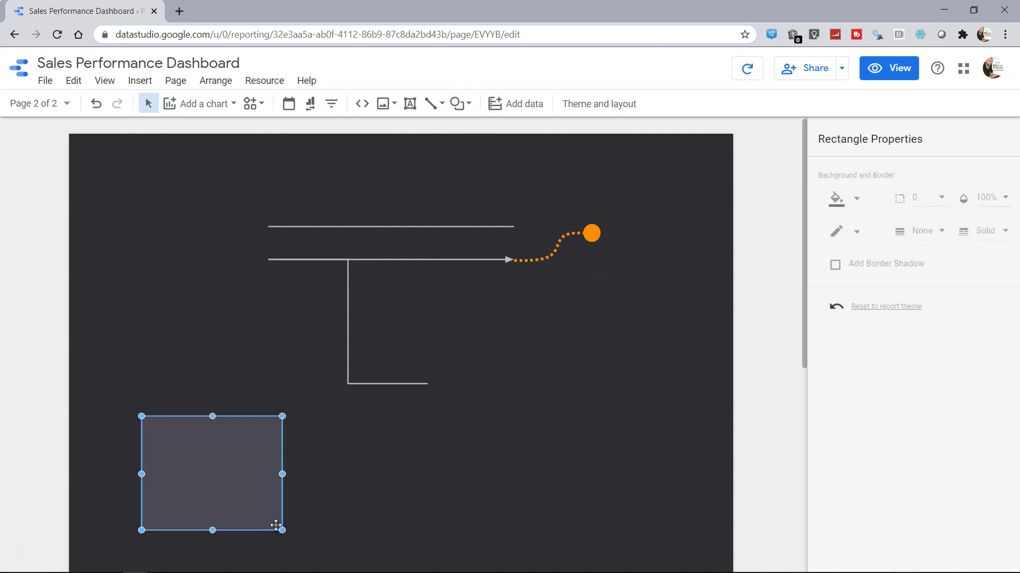
pyautogui.click(856, 202)
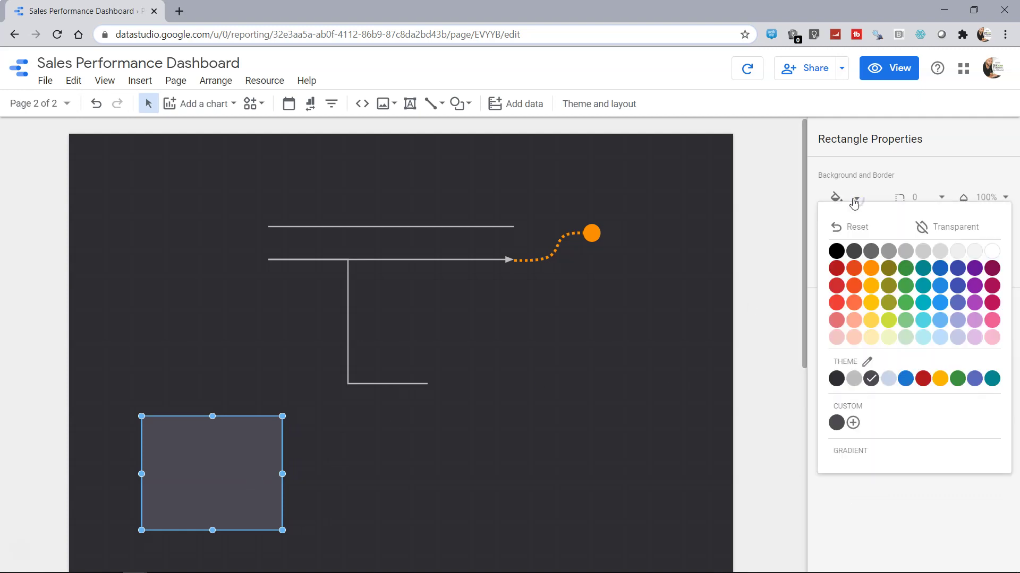
pyautogui.click(869, 270)
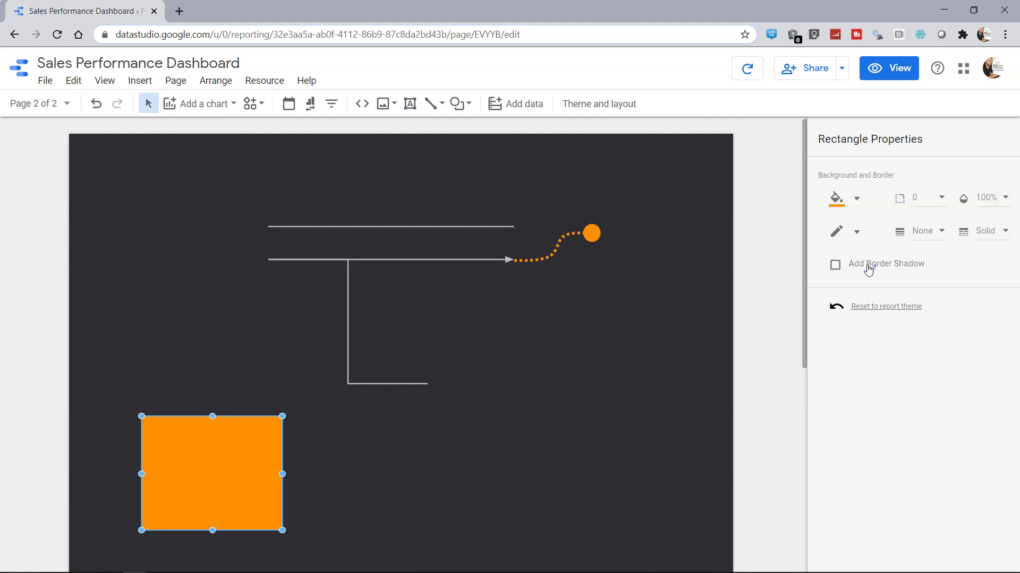
pyautogui.click(399, 488)
pyautogui.click(257, 464)
# Step: Set the rectangle's corner radius to 5 and opacity to 50%
pyautogui.click(942, 205)
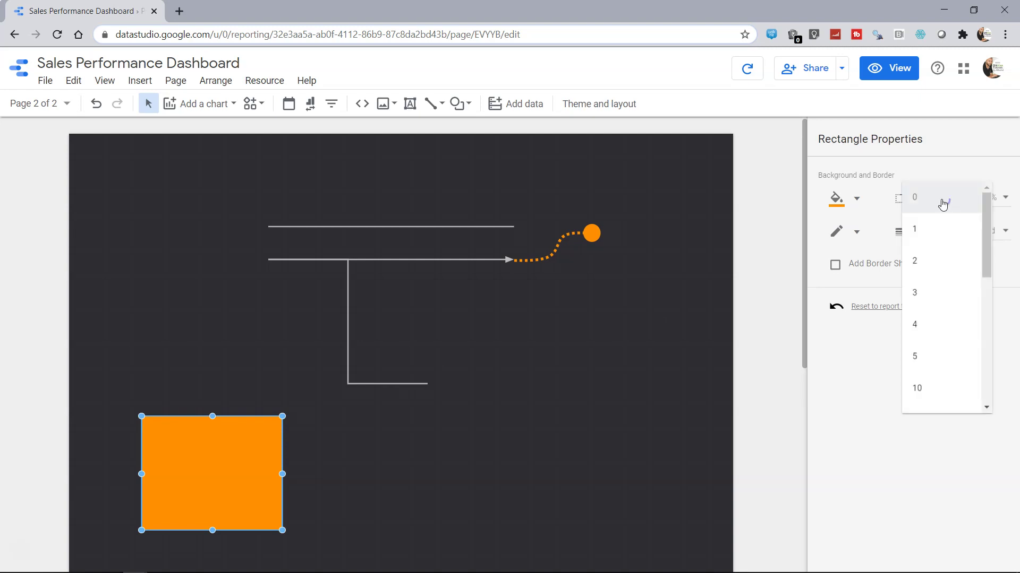
pyautogui.click(944, 361)
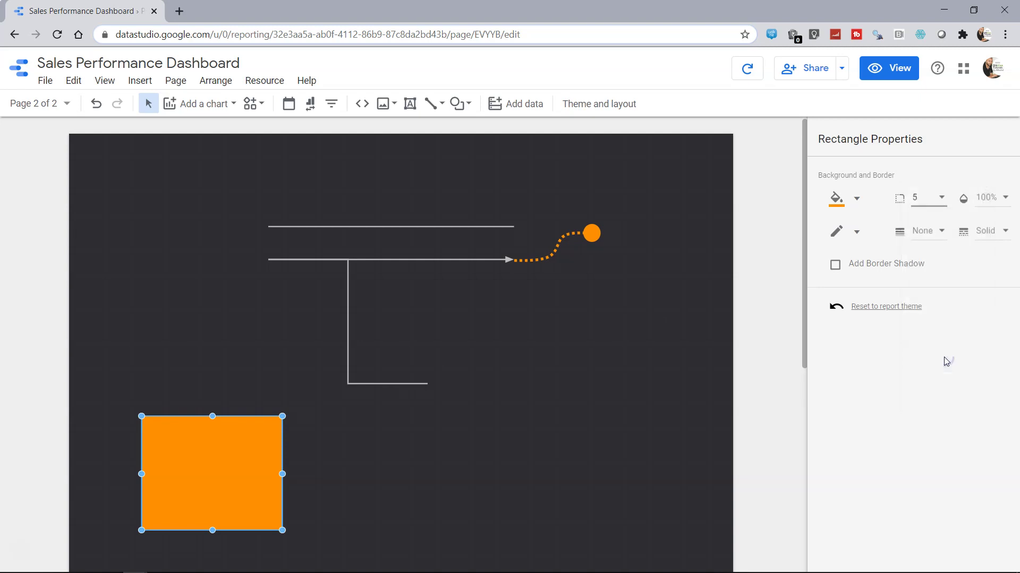
pyautogui.click(936, 200)
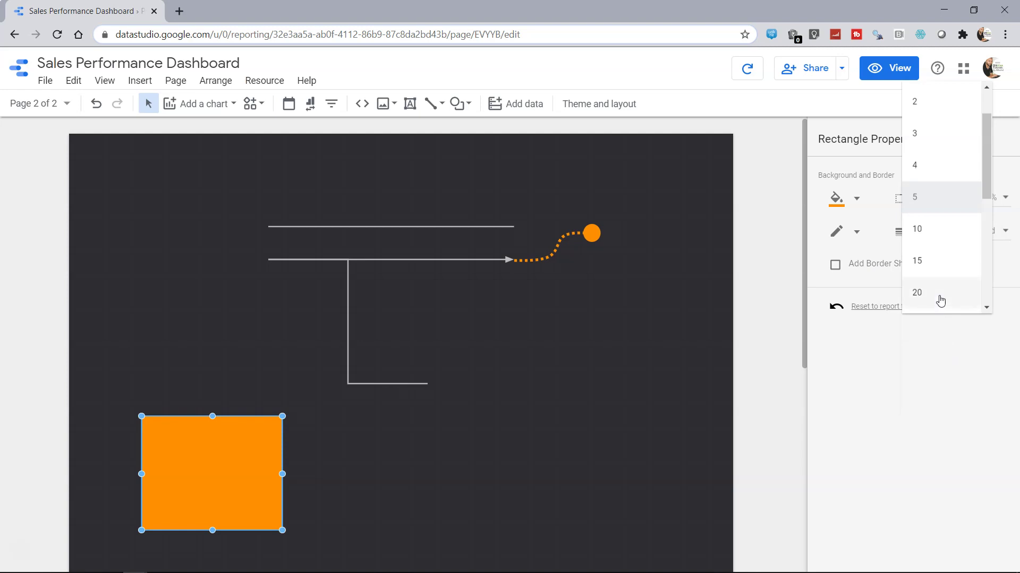
pyautogui.click(927, 198)
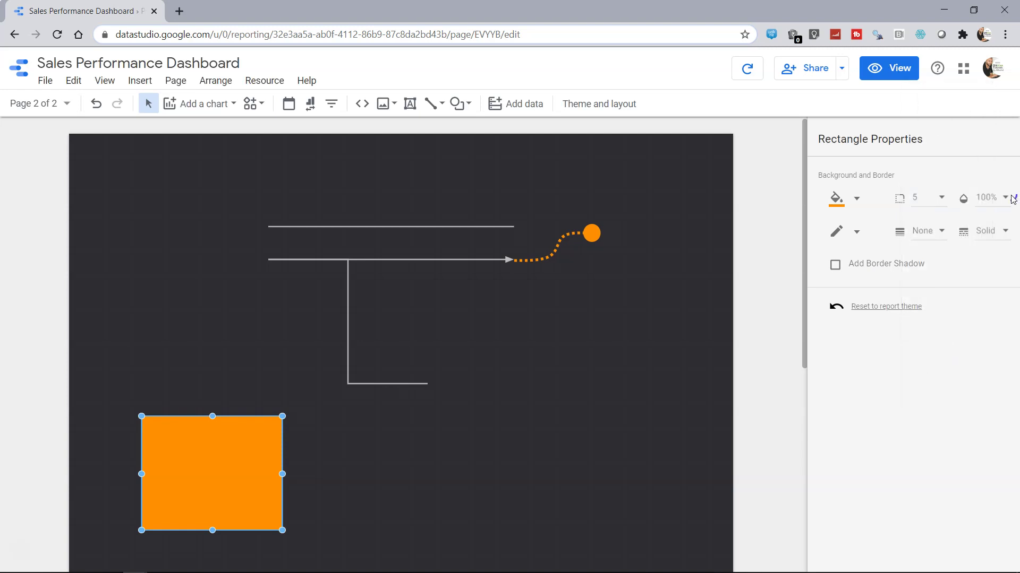
pyautogui.click(1009, 198)
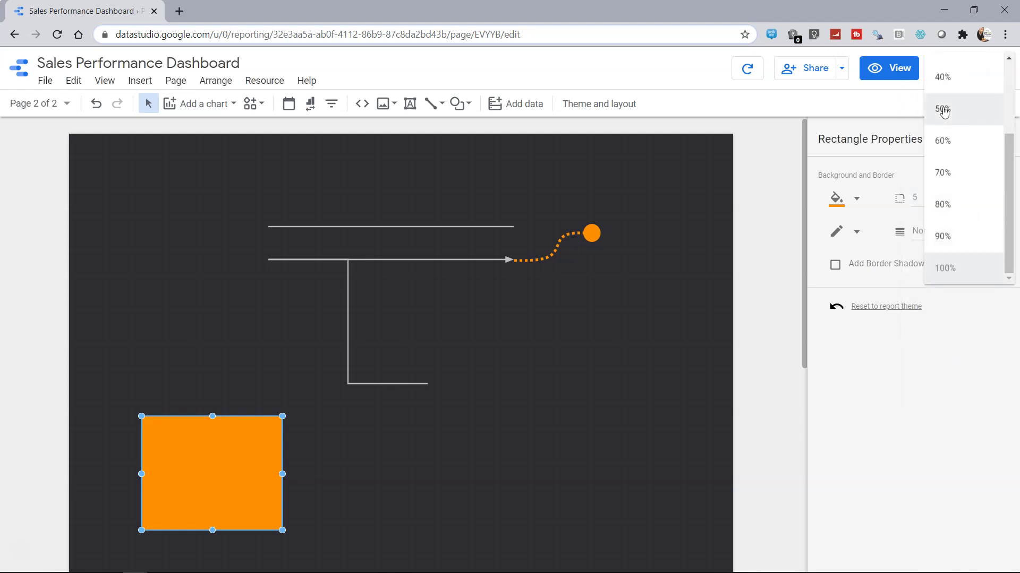
pyautogui.click(944, 111)
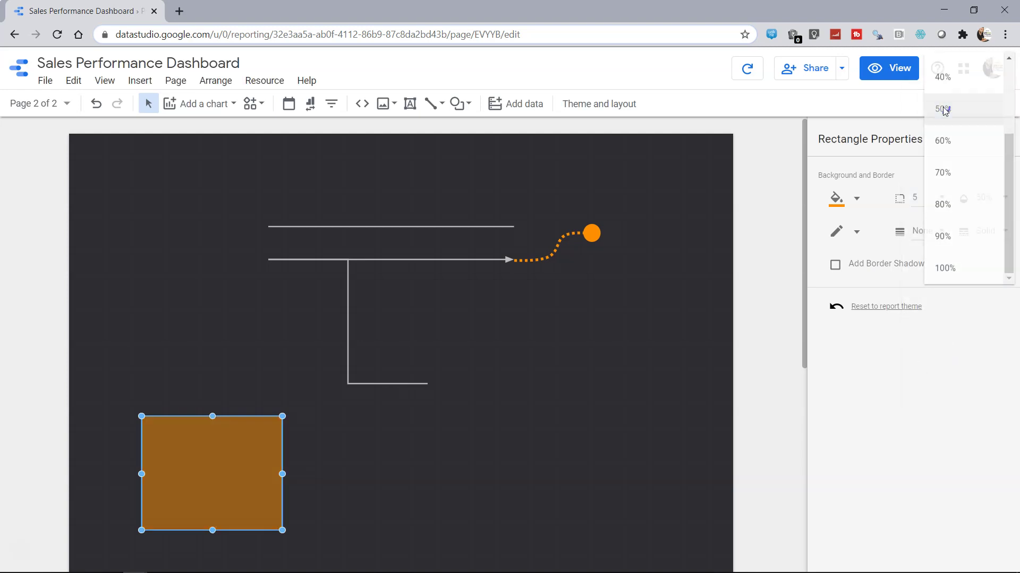
# Step: Give the rectangle a red border color
pyautogui.click(850, 233)
pyautogui.click(870, 304)
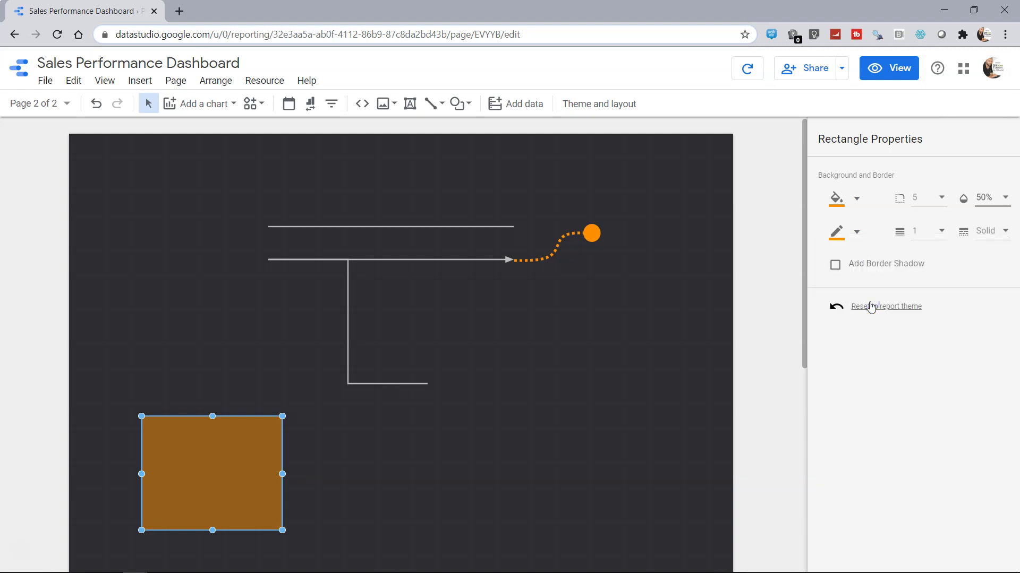
pyautogui.click(857, 232)
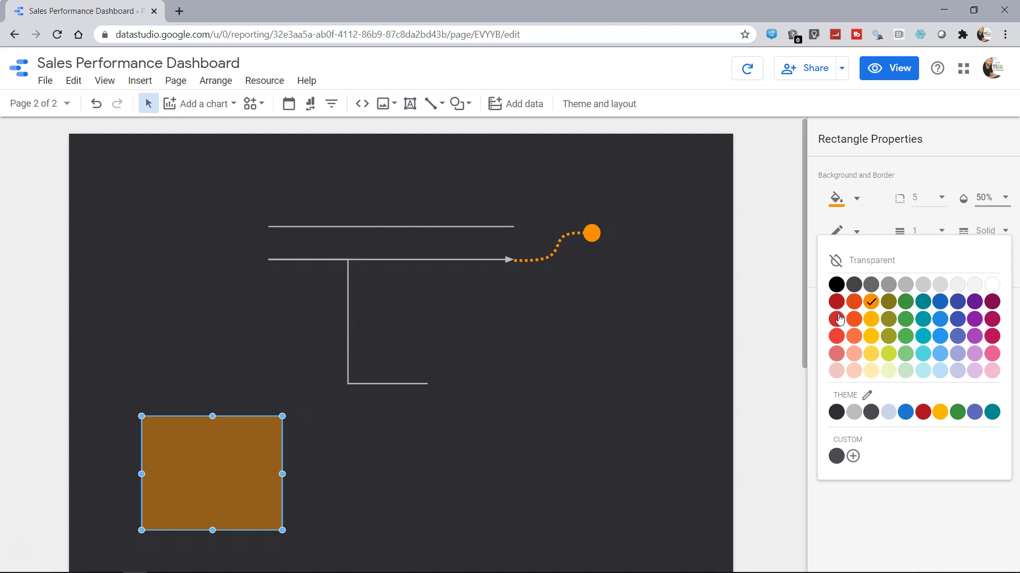
pyautogui.click(837, 336)
pyautogui.click(450, 488)
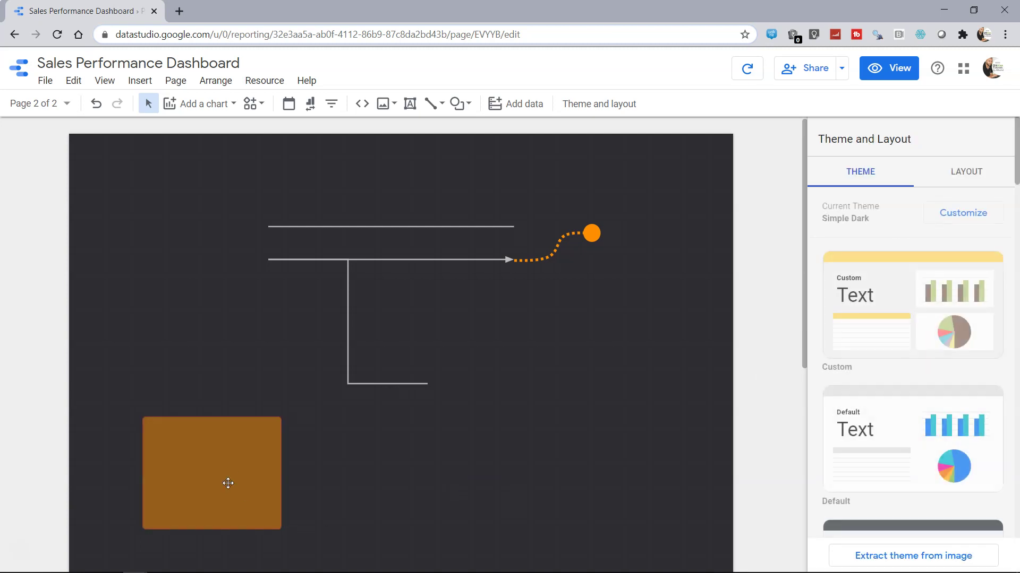
pyautogui.click(238, 474)
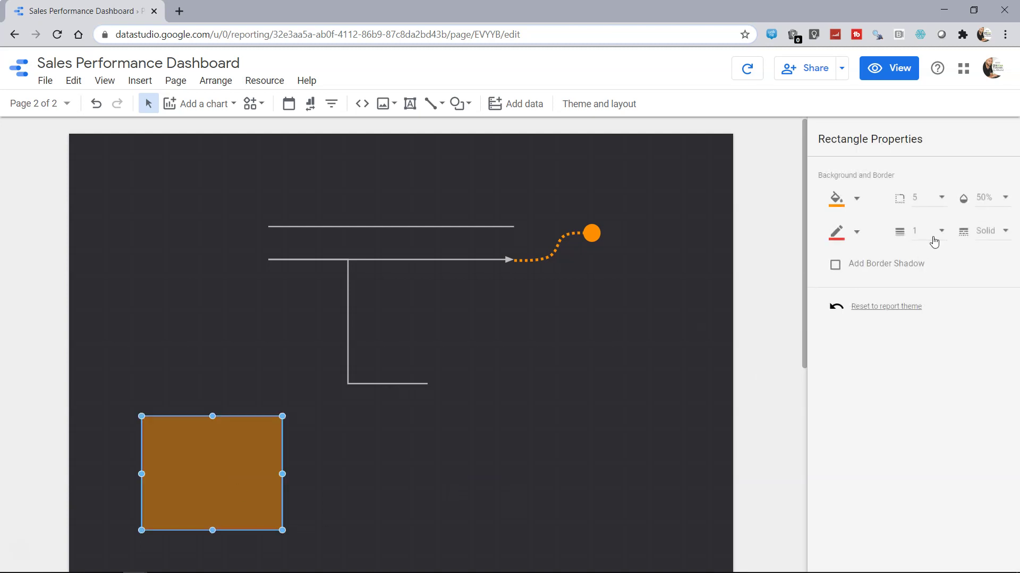
# Step: Make the border dotted and leave Add Border Shadow switched off
pyautogui.click(985, 232)
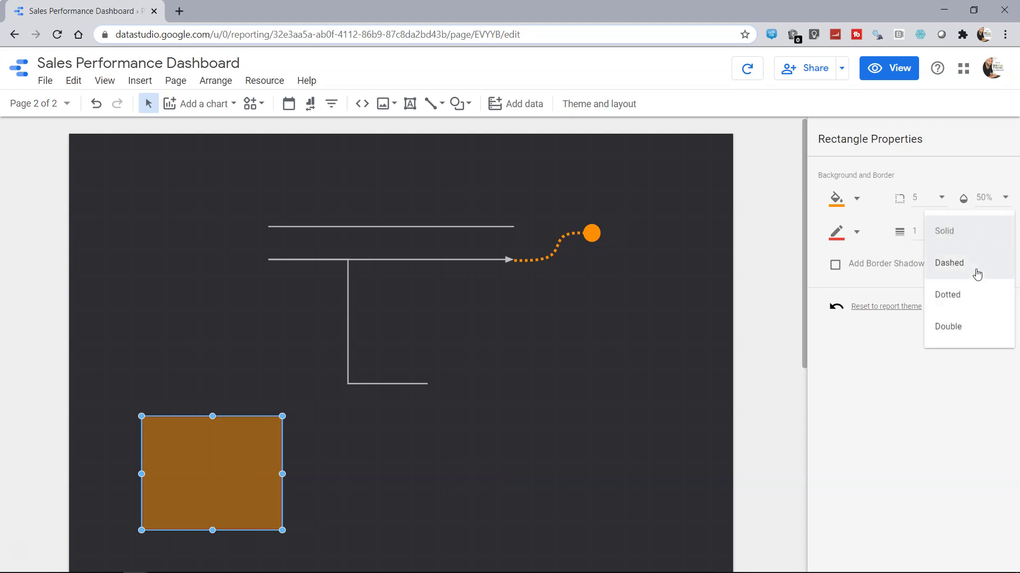
pyautogui.click(975, 293)
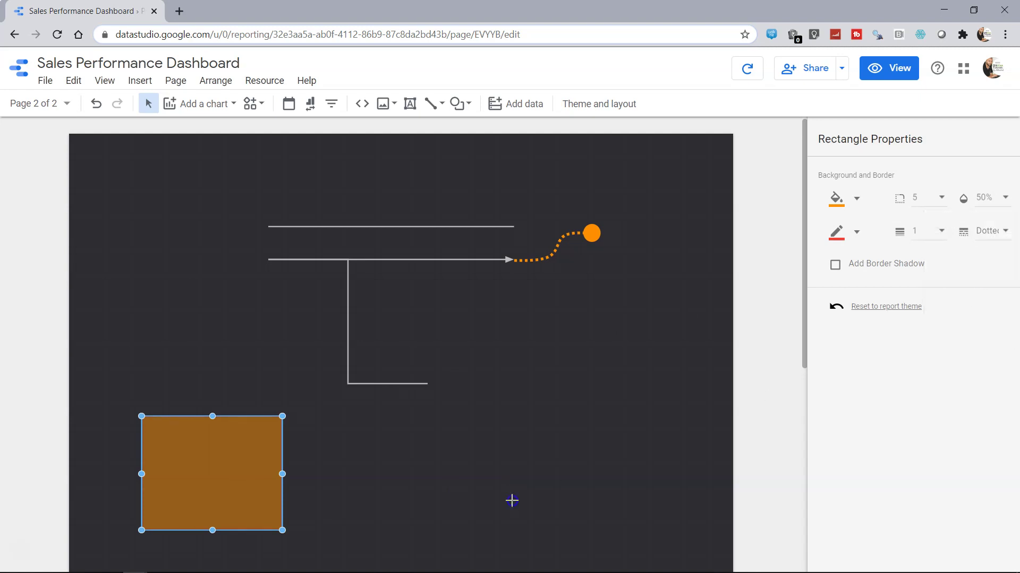
pyautogui.click(511, 499)
pyautogui.click(256, 466)
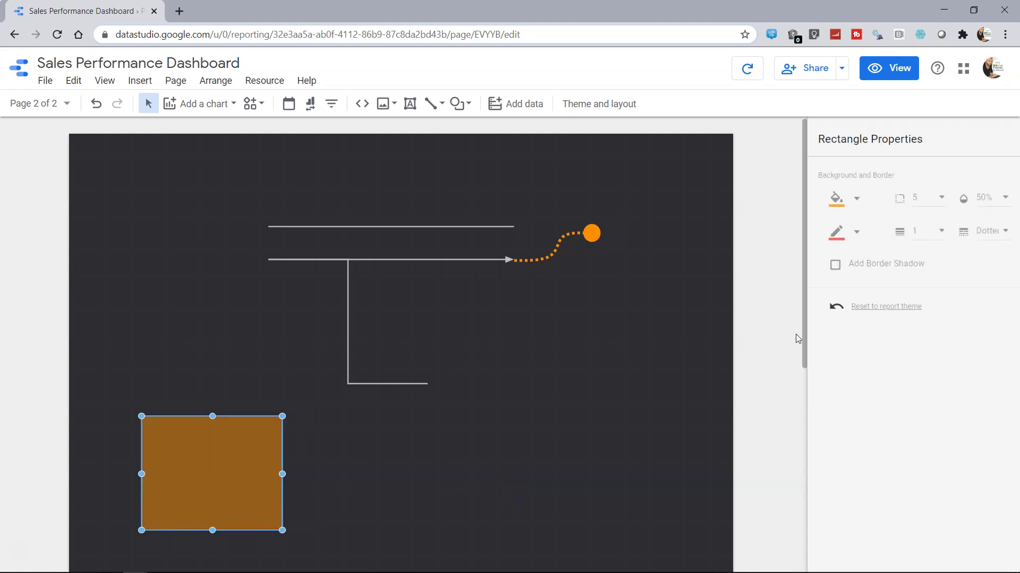
pyautogui.click(890, 270)
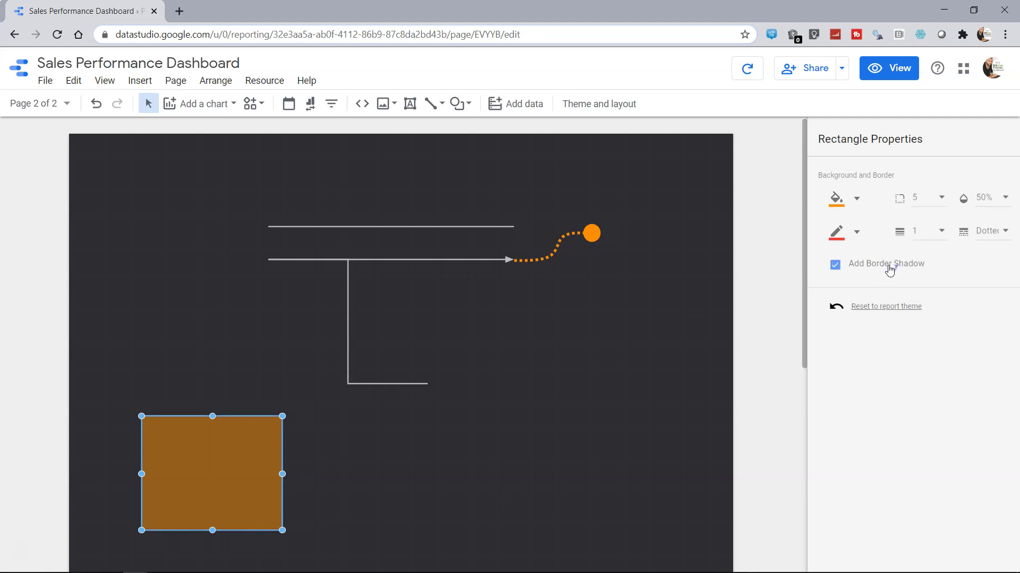
pyautogui.click(889, 269)
# Step: Draw a grey circle just right of the orange rectangle
pyautogui.click(527, 359)
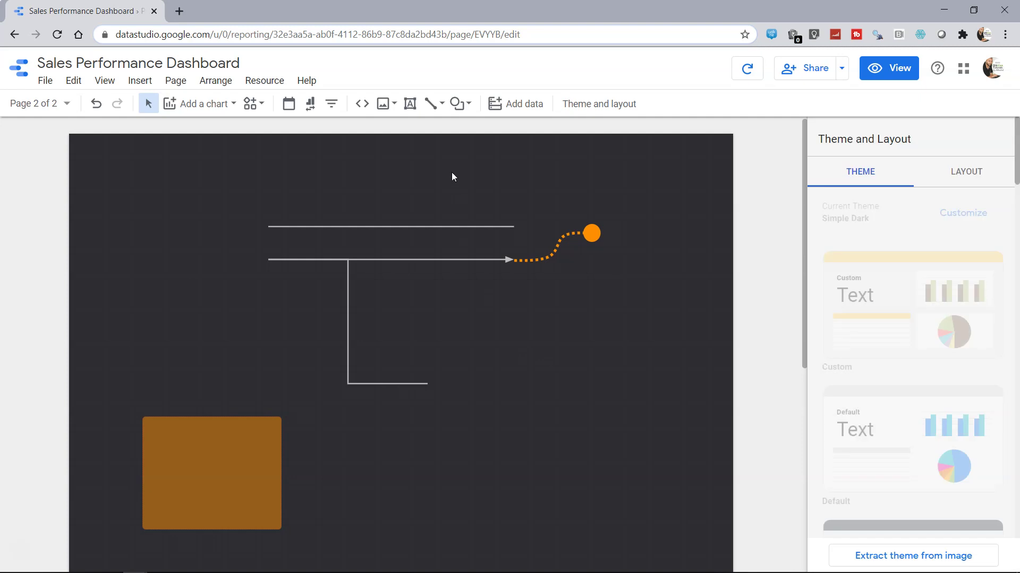
pyautogui.click(467, 105)
pyautogui.click(497, 159)
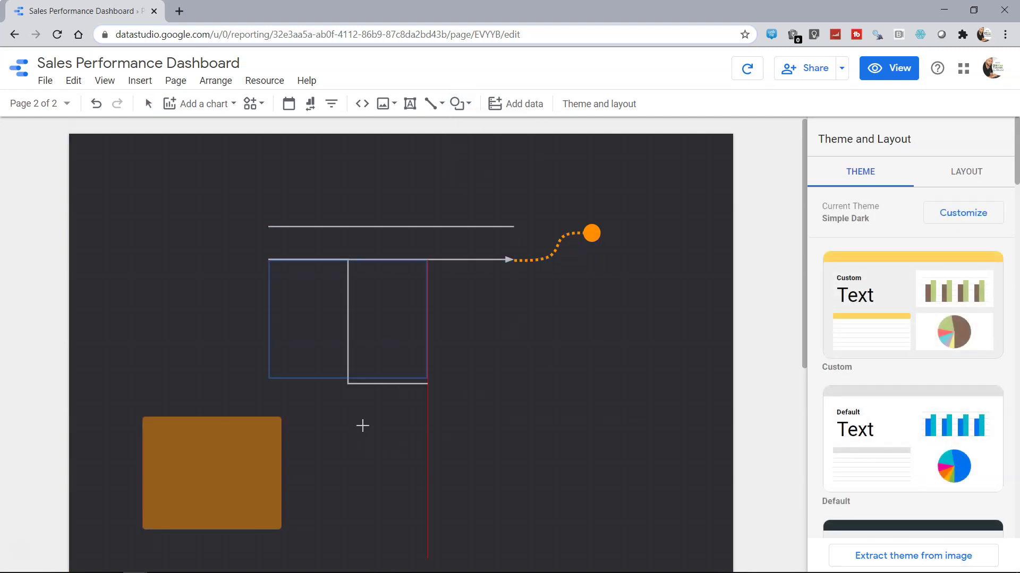
pyautogui.moveTo(363, 426); pyautogui.dragTo(503, 536)
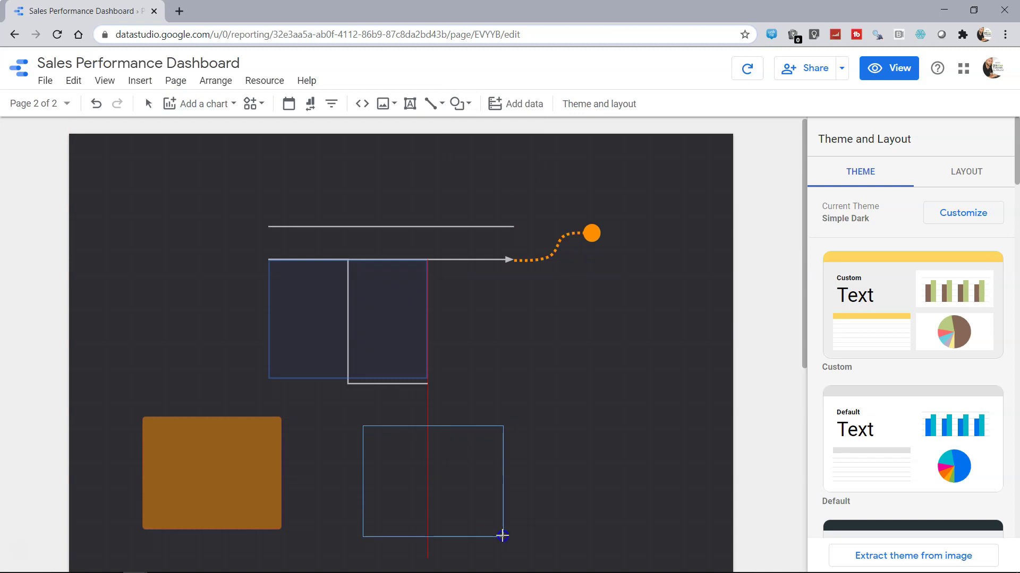
pyautogui.moveTo(504, 540); pyautogui.dragTo(503, 539)
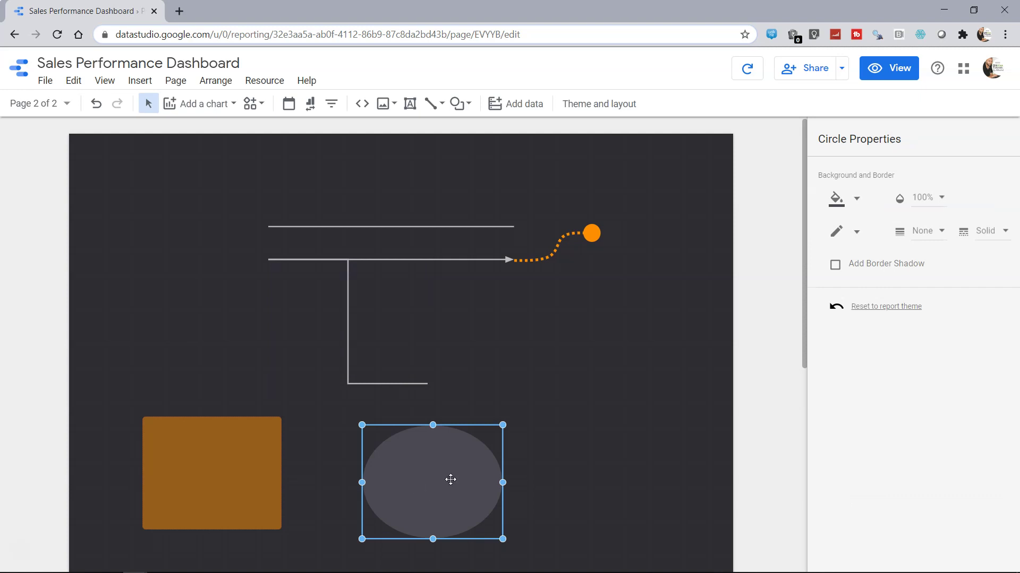
pyautogui.click(660, 461)
pyautogui.click(478, 474)
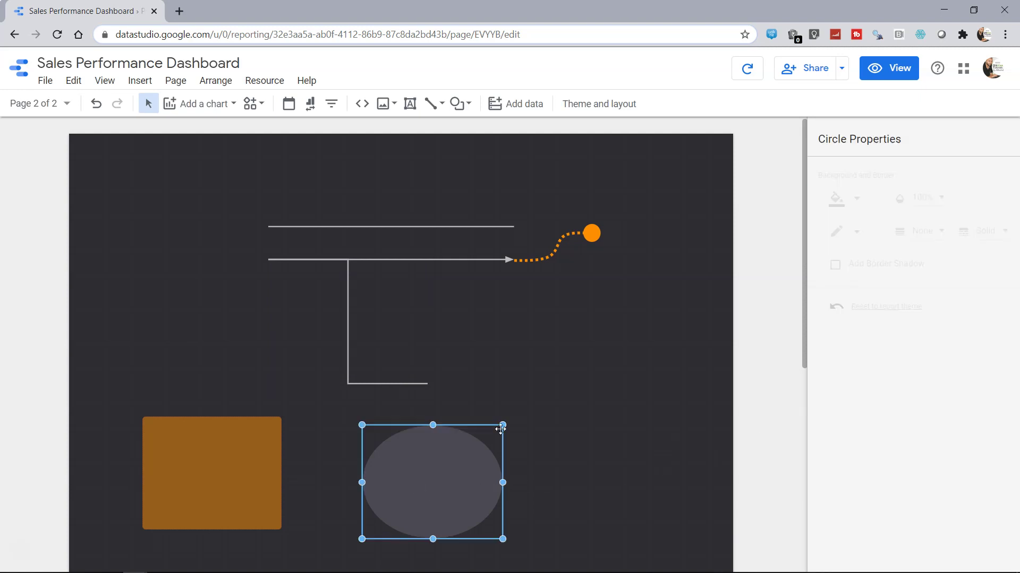